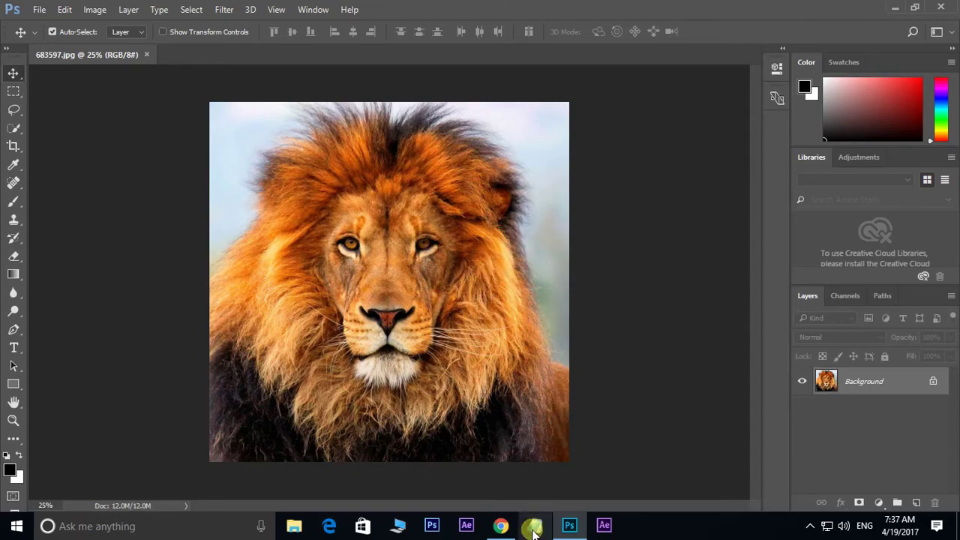
Bring up the GraphicRiver SandStorm action page and scroll through its sand-dispersion before-and-after examples
left_click(500, 526)
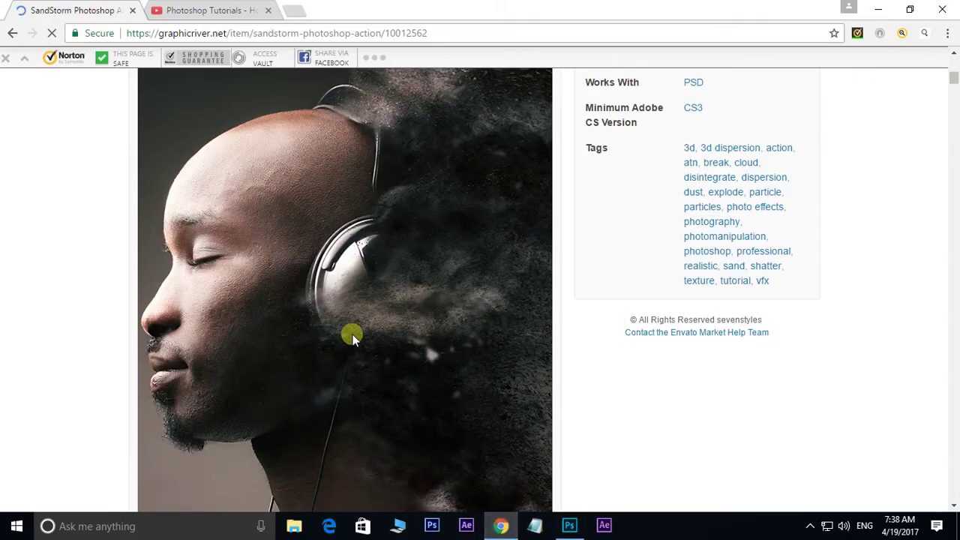
scroll(416, 324, "down", 10)
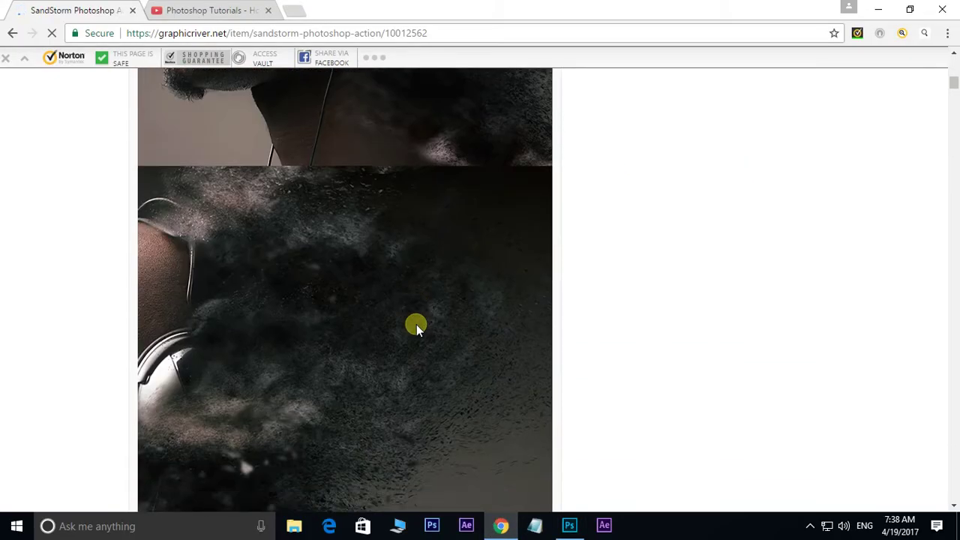
scroll(416, 324, "down", 10)
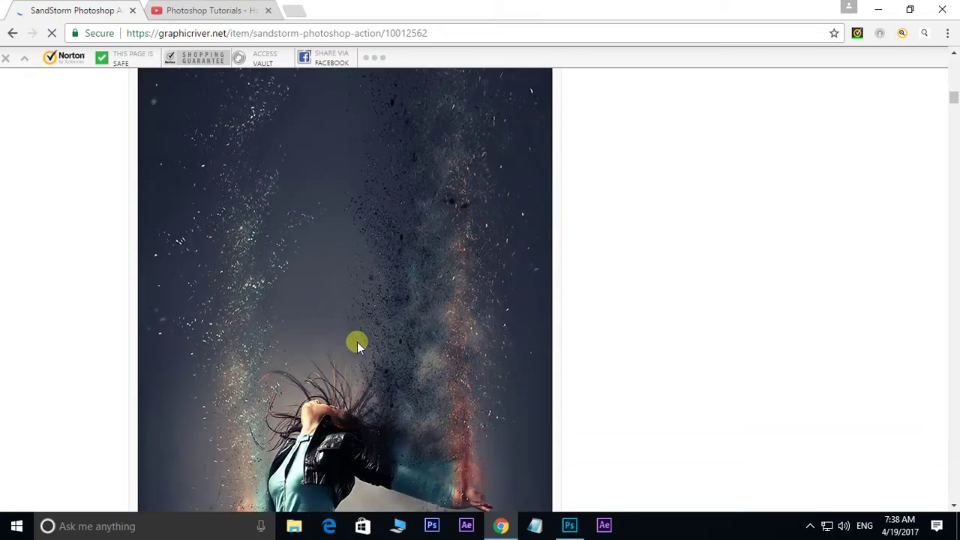
scroll(384, 345, "down", 10)
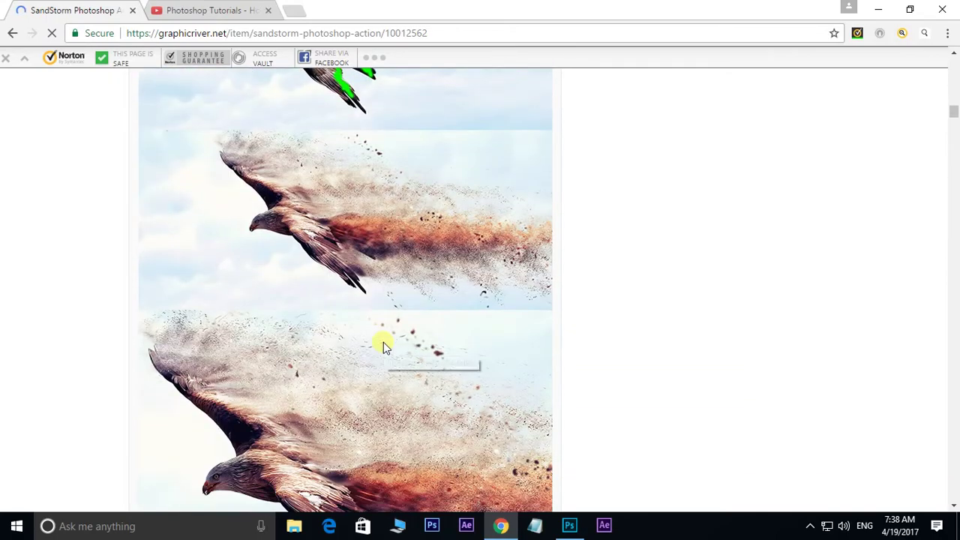
scroll(384, 345, "down", 10)
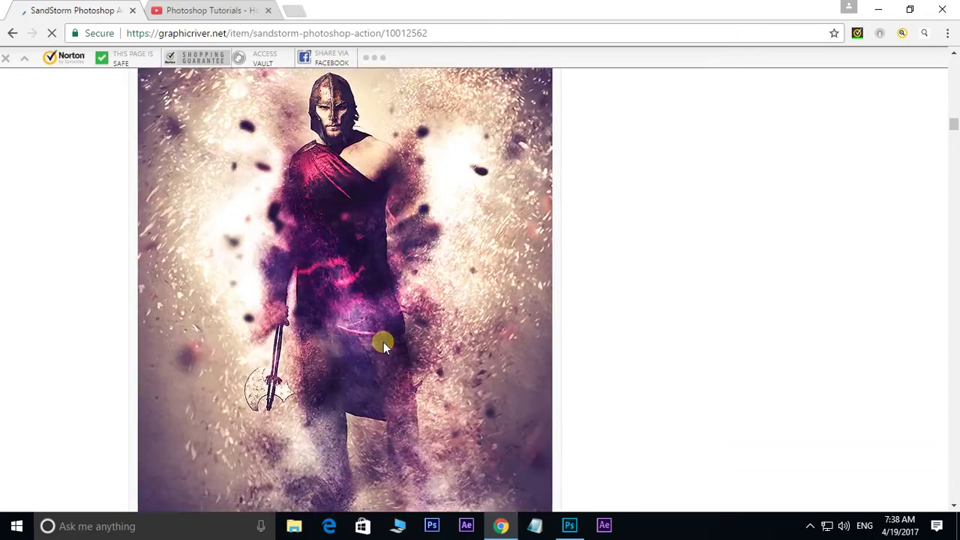
scroll(384, 345, "down", 10)
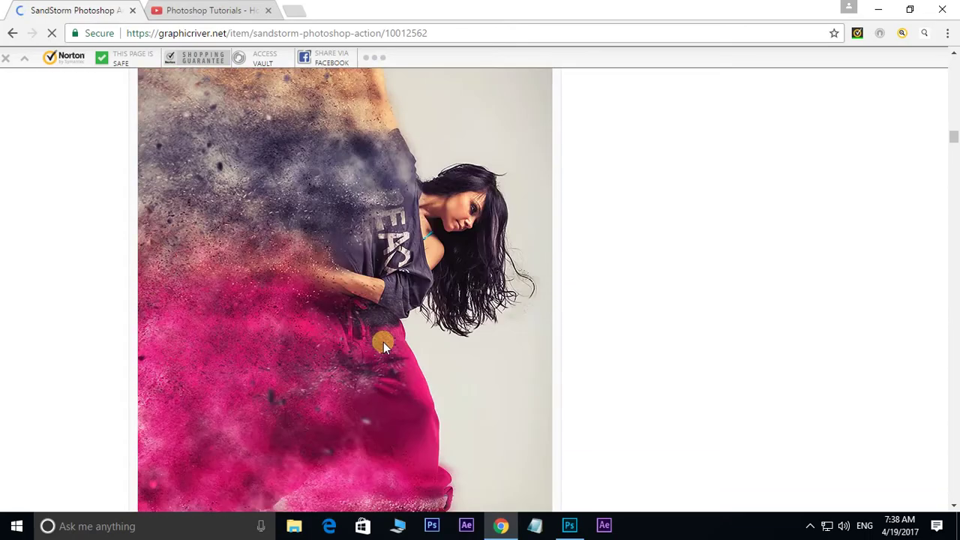
scroll(383, 345, "down", 10)
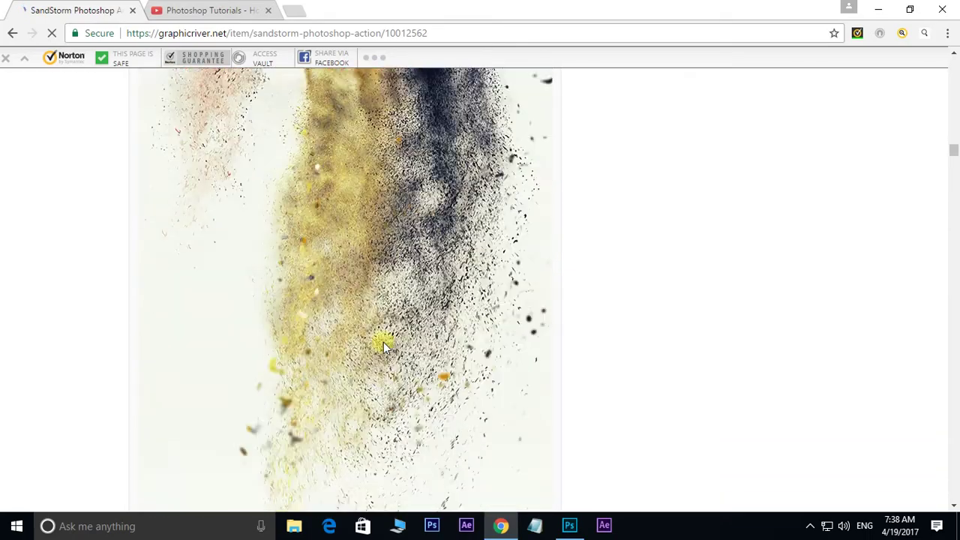
scroll(383, 342, "down", 10)
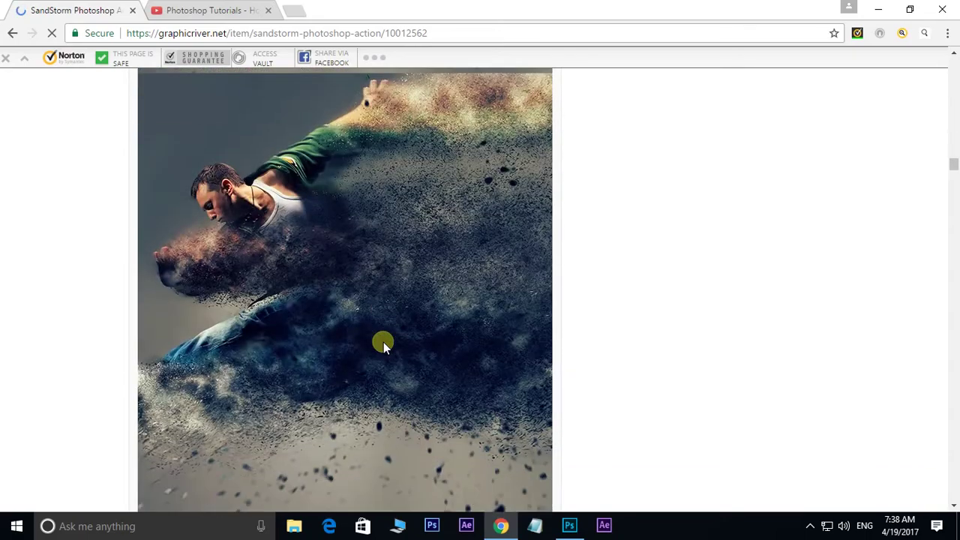
scroll(383, 342, "down", 10)
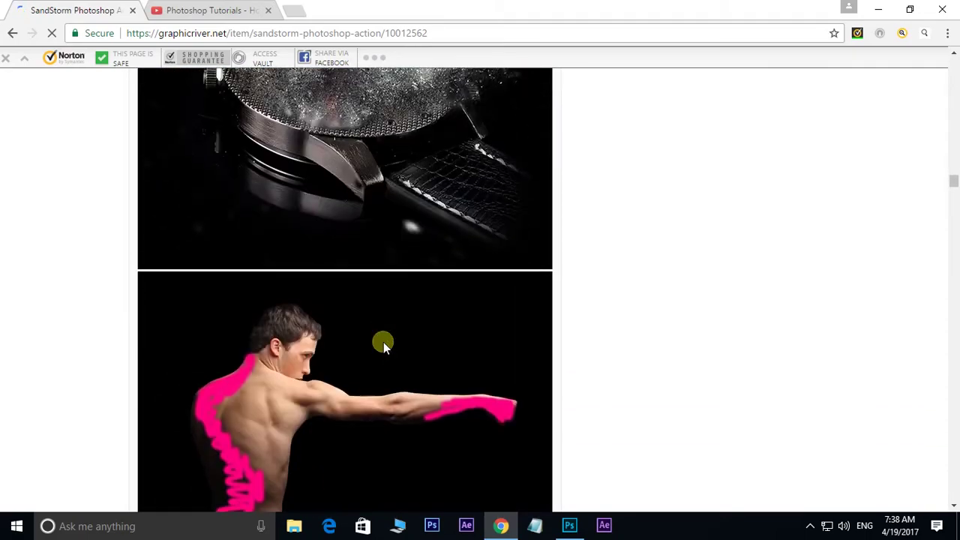
scroll(383, 343, "down", 10)
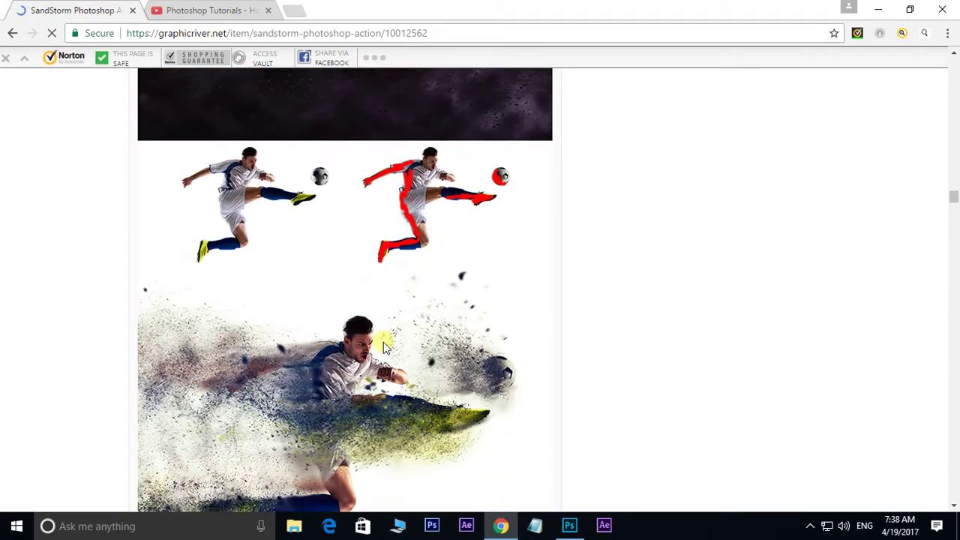
scroll(384, 343, "down", 10)
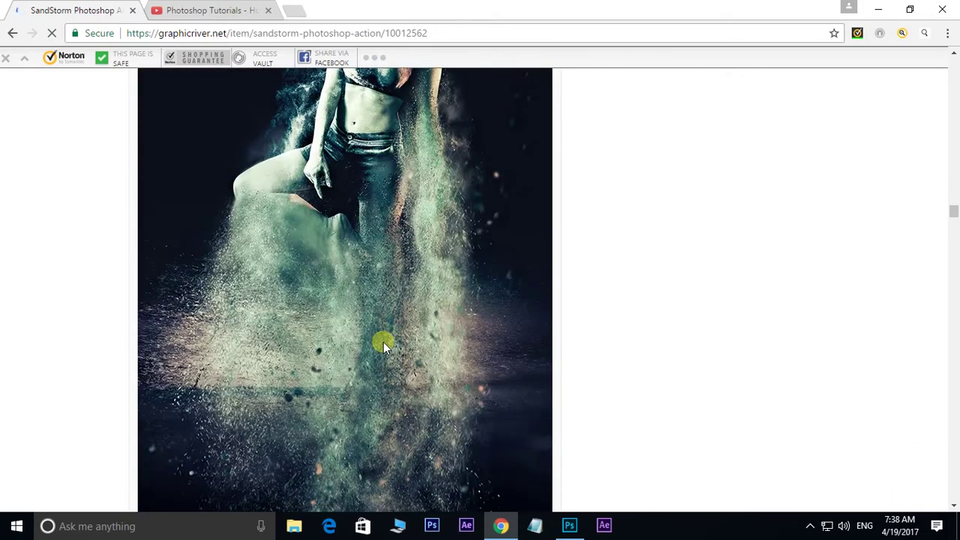
scroll(383, 342, "down", 10)
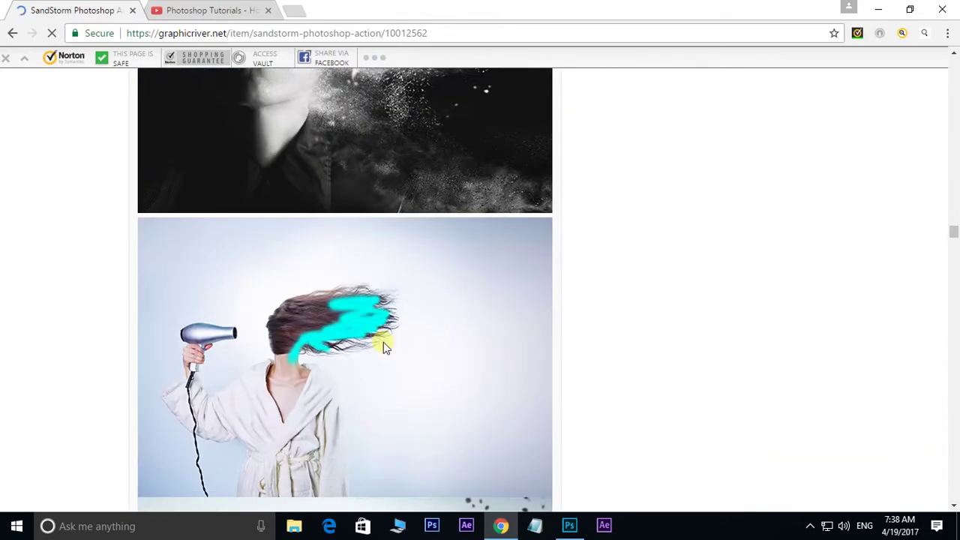
scroll(384, 342, "down", 10)
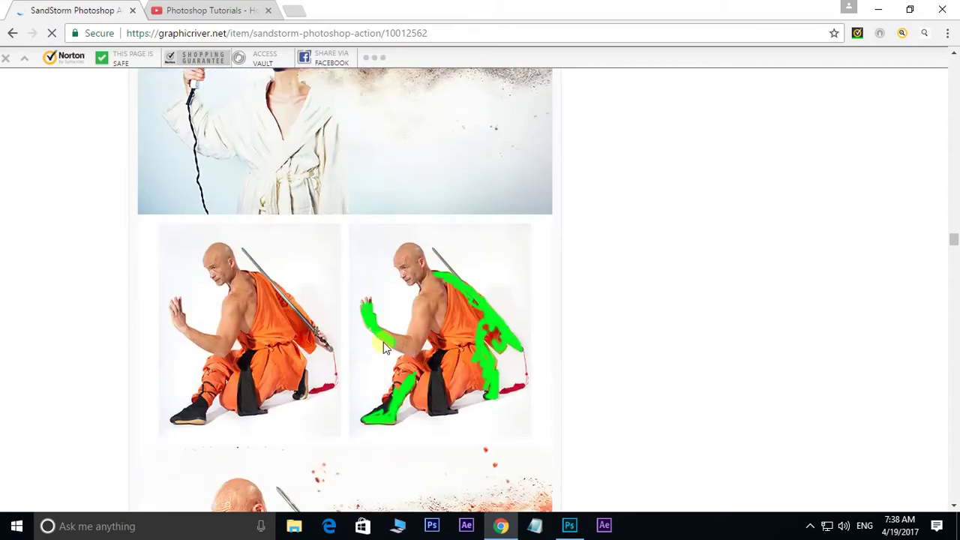
From the face makeup retouching video, go to the Telugu Multimedia Tutorials channel home page
left_click(569, 525)
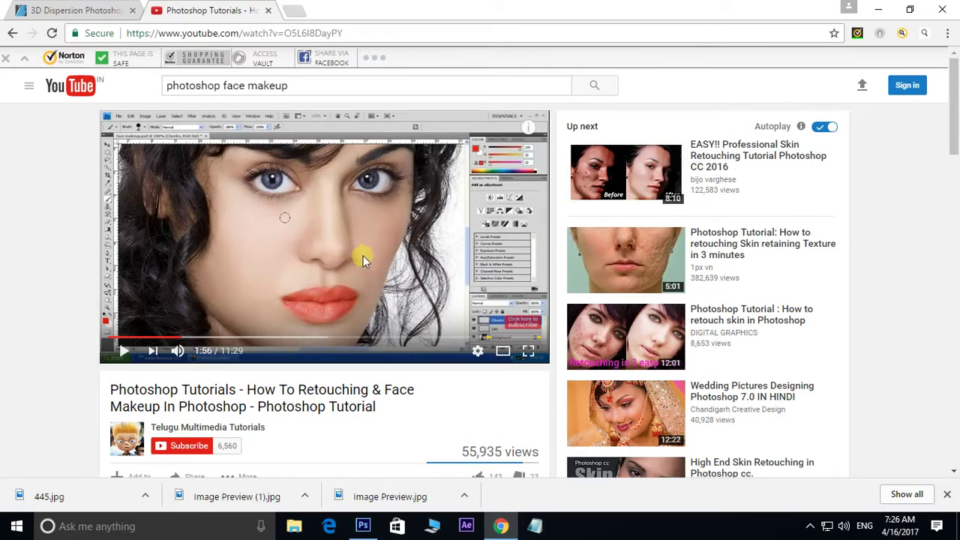
mouse_move(520, 326)
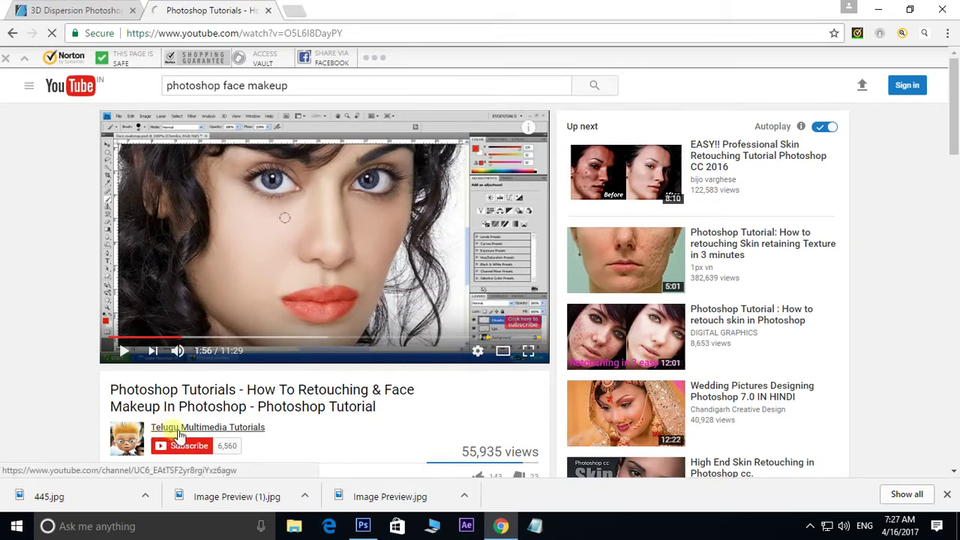
left_click(230, 429)
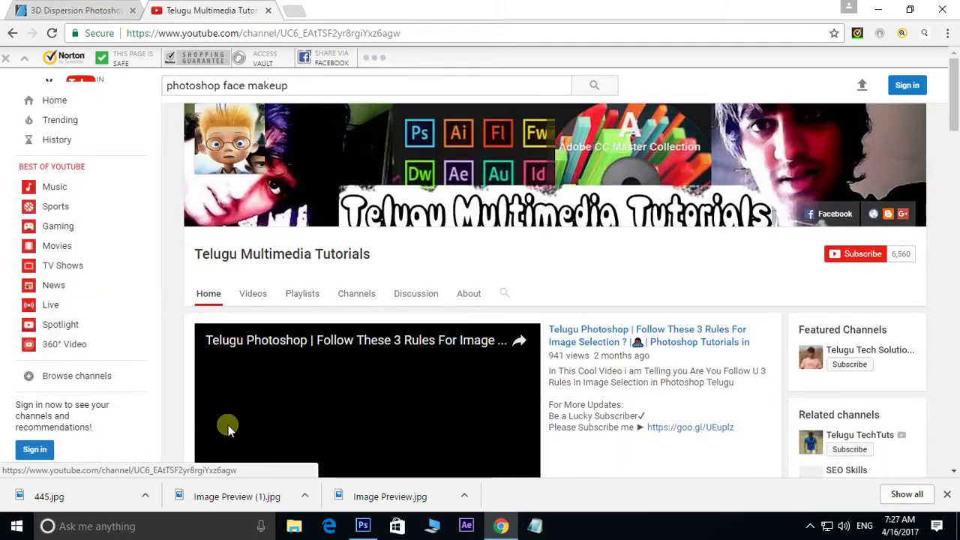
Browse the channel home, then show the channel's Videos uploads list
scroll(368, 345, "down", 4)
scroll(383, 332, "down", 8)
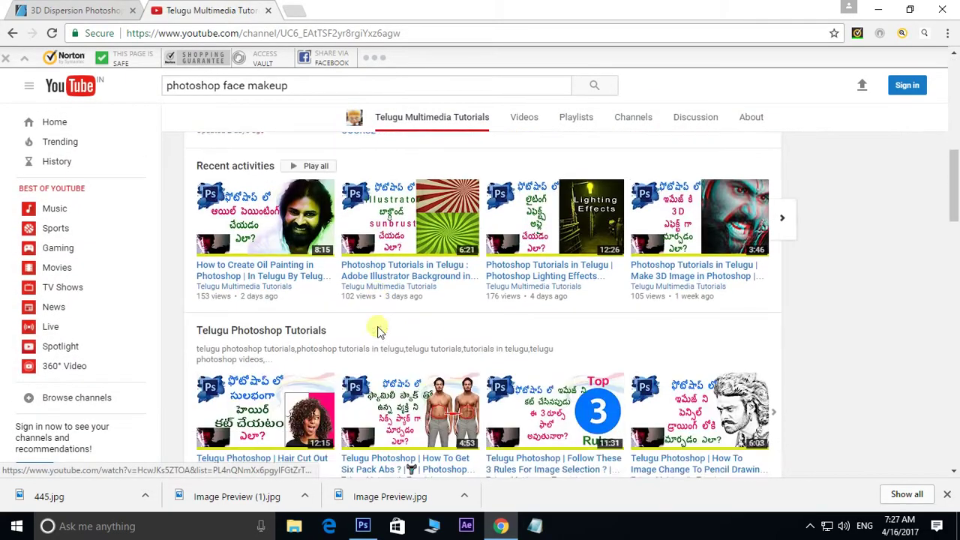
scroll(379, 330, "down", 6)
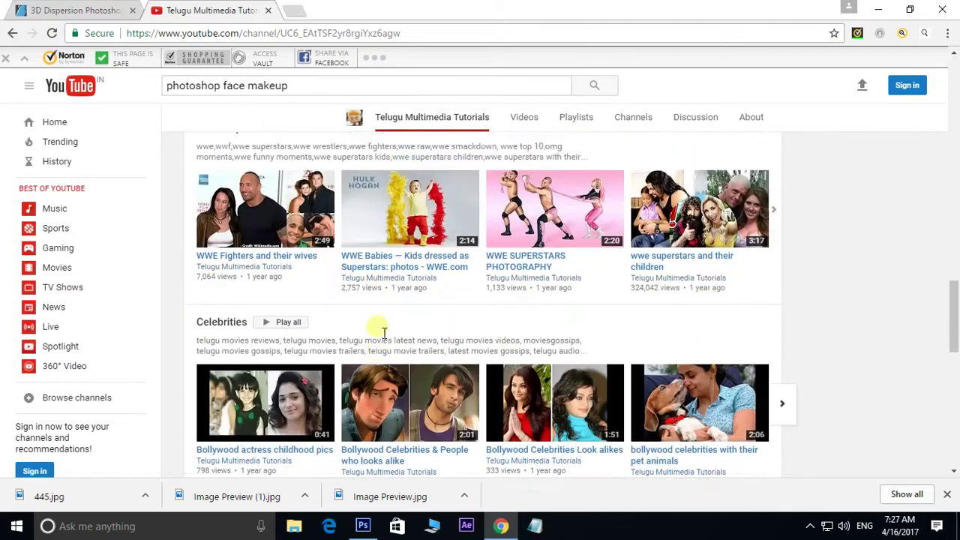
scroll(377, 328, "up", 15)
scroll(377, 326, "up", 3)
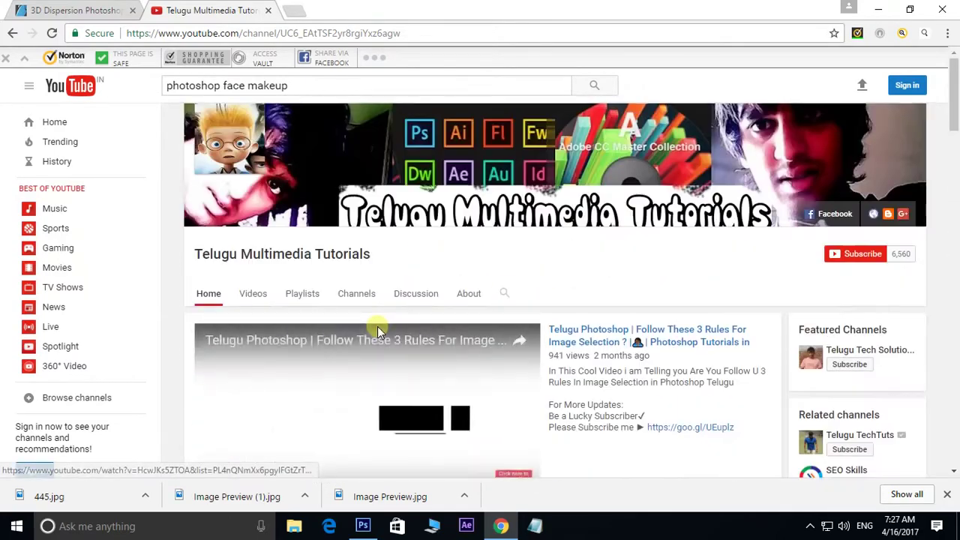
left_click(257, 298)
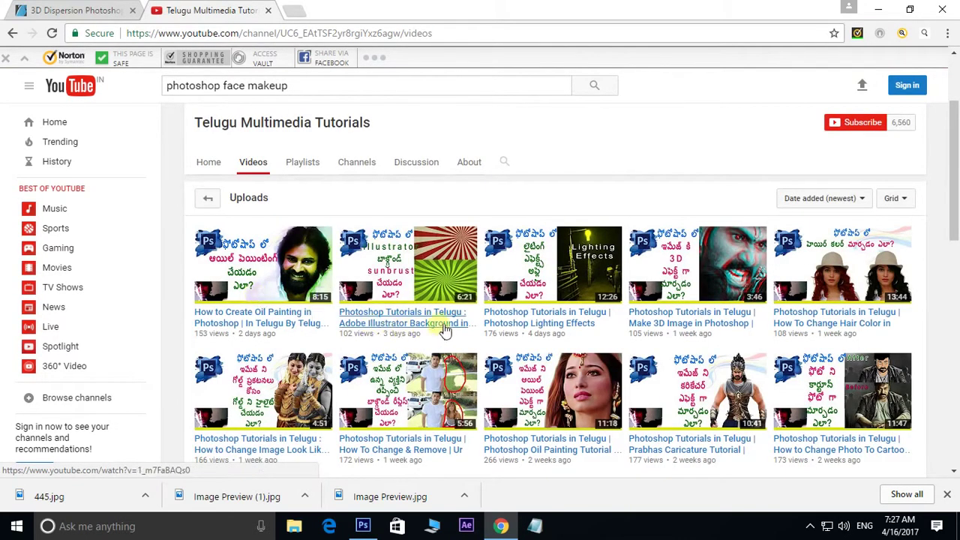
Load two more batches of uploaded videos and scroll through the grid
scroll(443, 330, "down", 6)
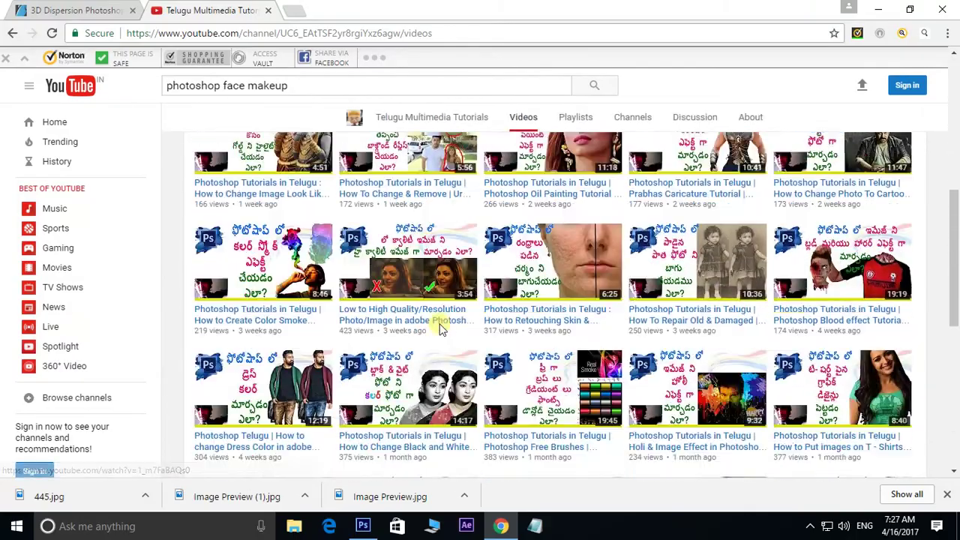
scroll(441, 328, "down", 3)
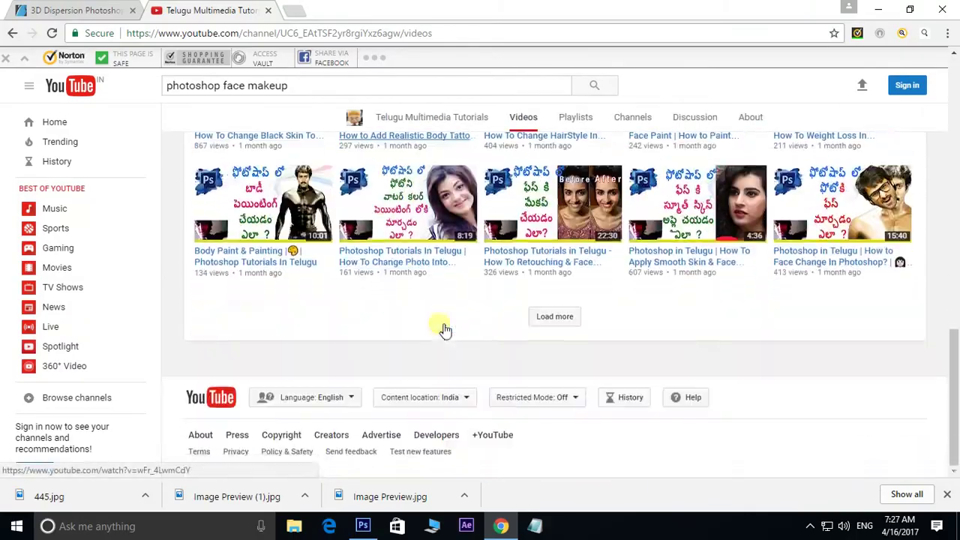
left_click(554, 317)
scroll(551, 319, "down", 8)
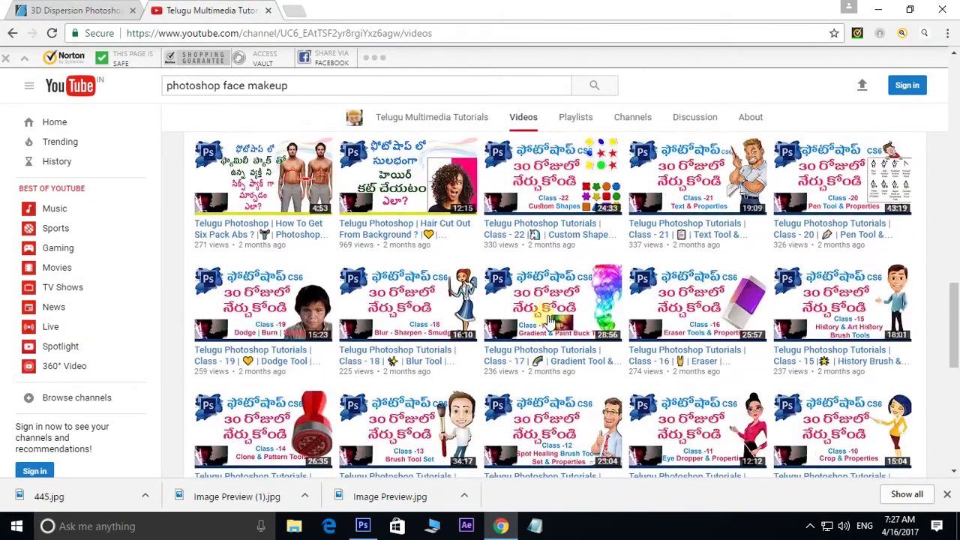
scroll(550, 319, "down", 10)
left_click(544, 318)
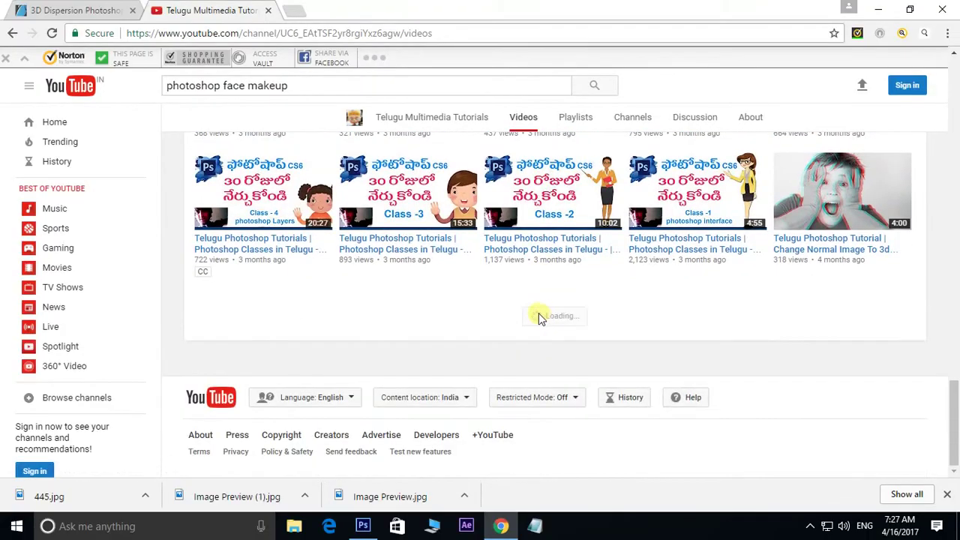
scroll(545, 318, "down", 6)
scroll(545, 318, "up", 10)
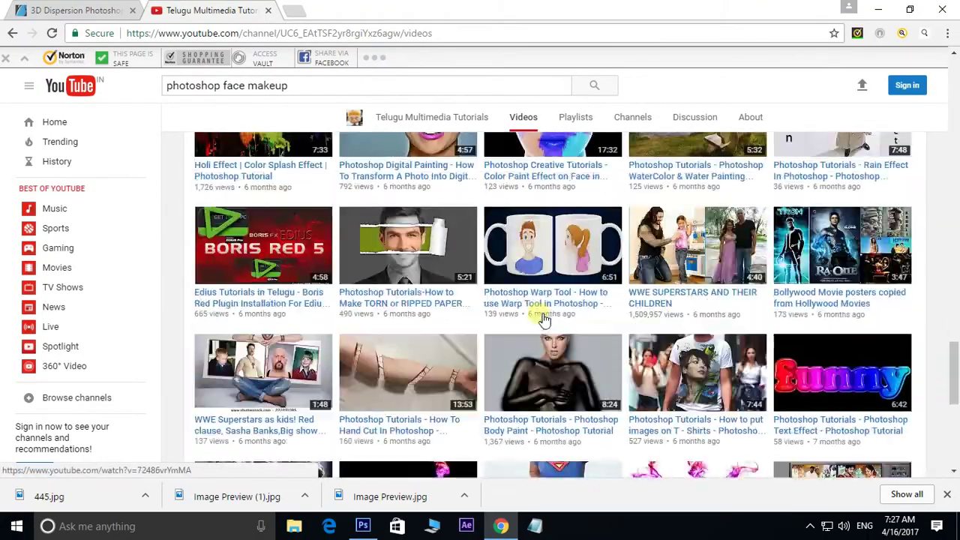
scroll(545, 318, "up", 15)
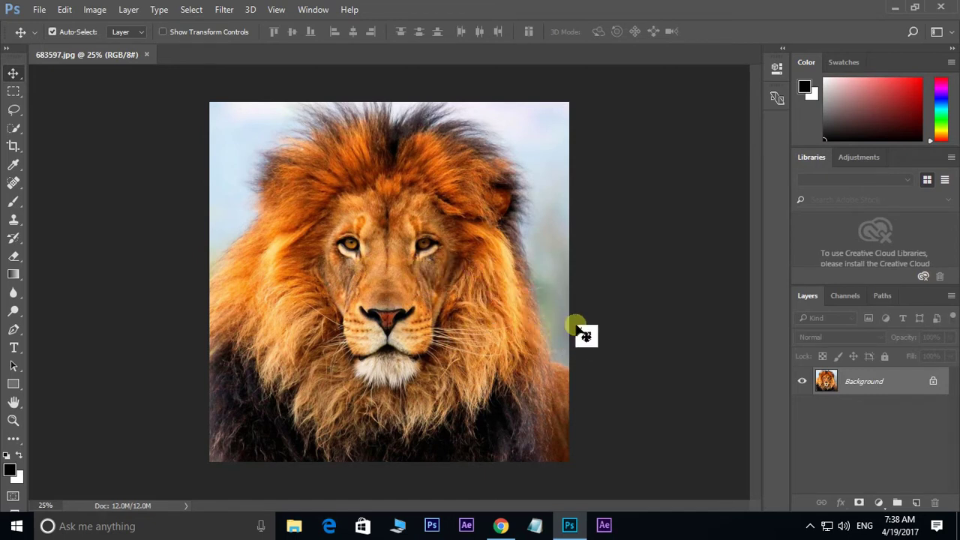
Check under Image > Mode that 683597.jpg uses RGB Color at 8 Bits/Channel
left_click(94, 9)
mouse_move(136, 30)
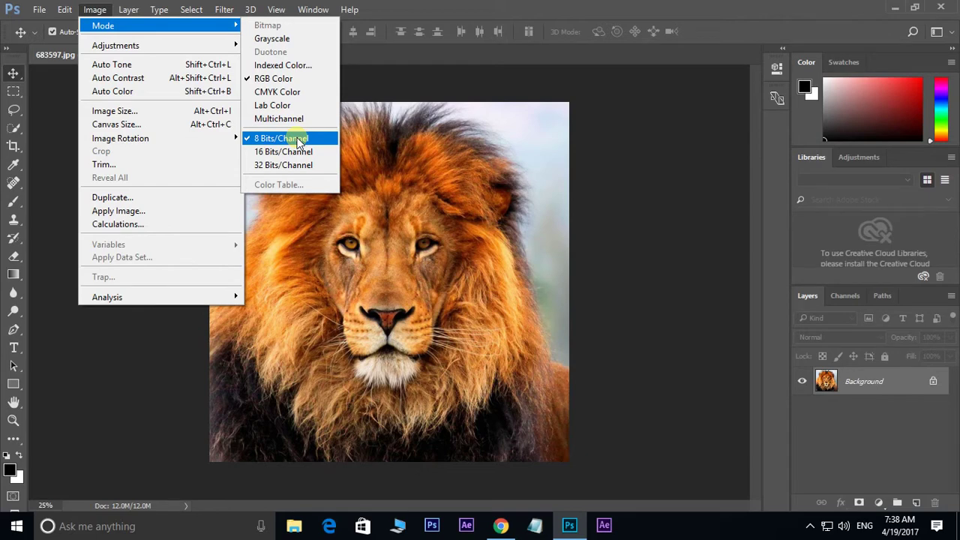
left_click(509, 282)
Review the Interface preferences (English UI language, Small font size) and close them with OK
left_click(64, 10)
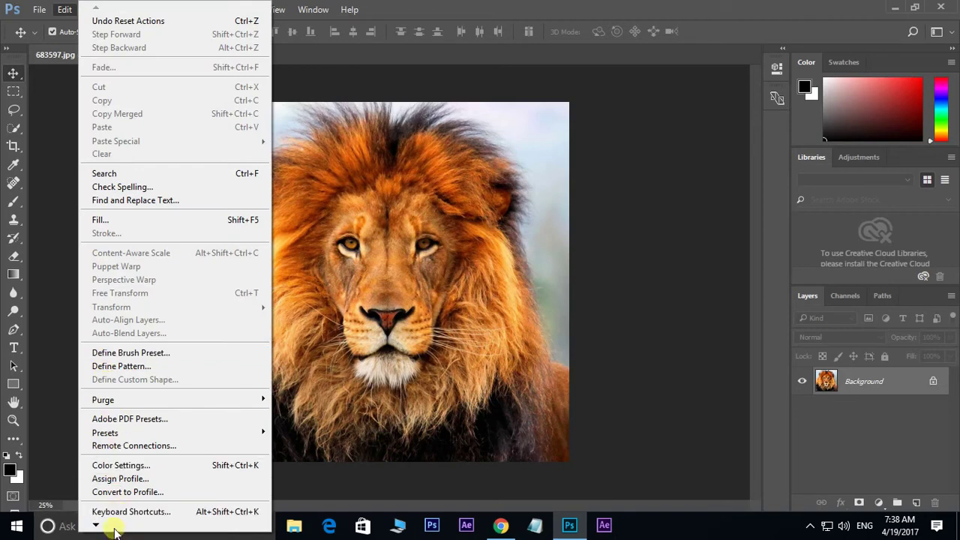
mouse_move(114, 531)
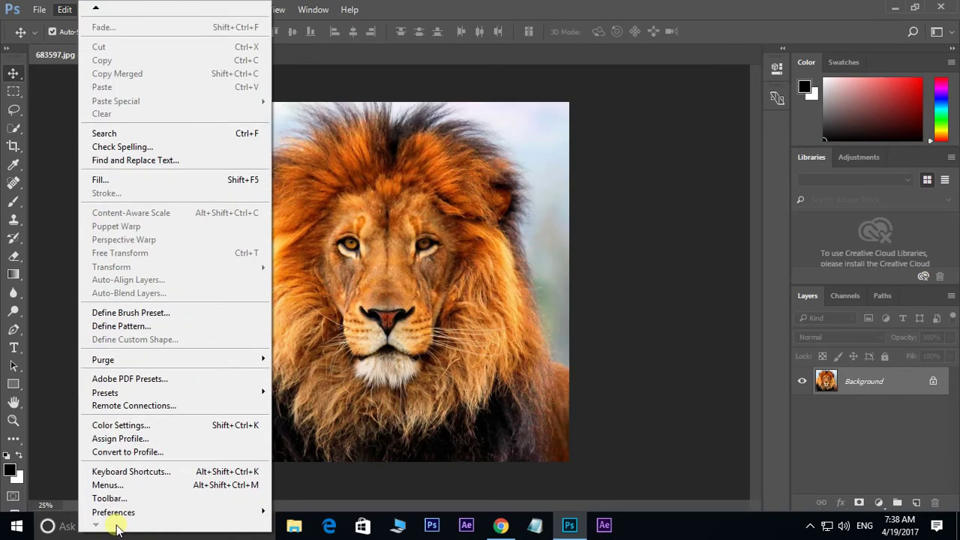
mouse_move(123, 513)
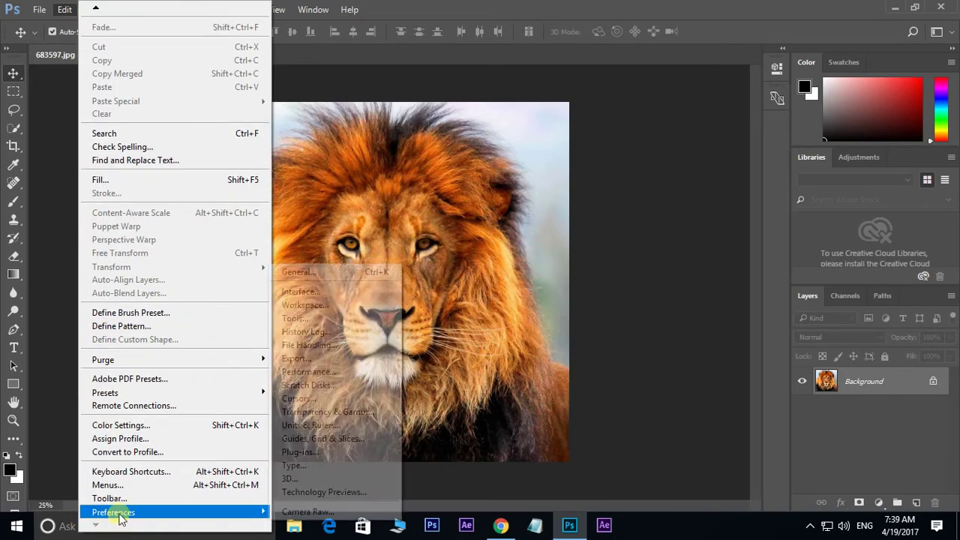
left_click(310, 292)
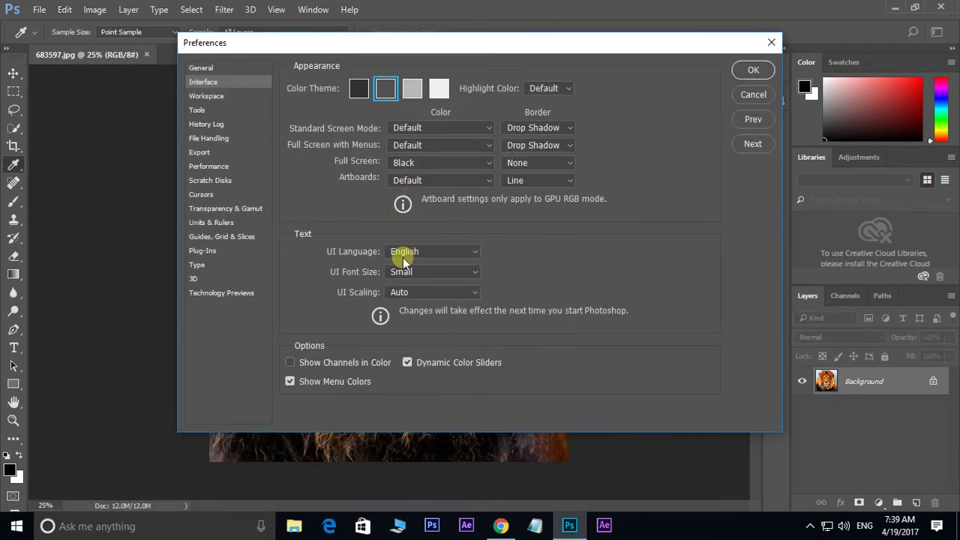
left_click(754, 74)
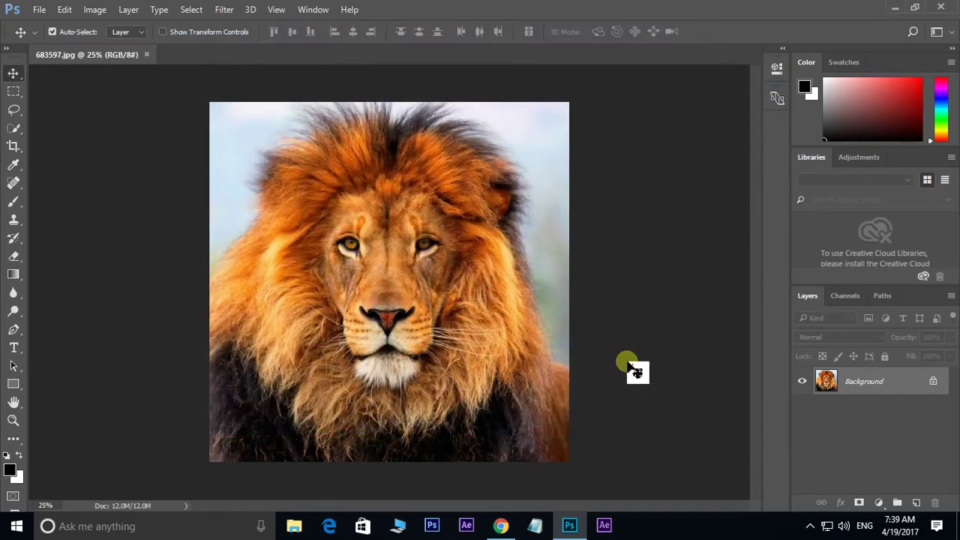
left_click(951, 297)
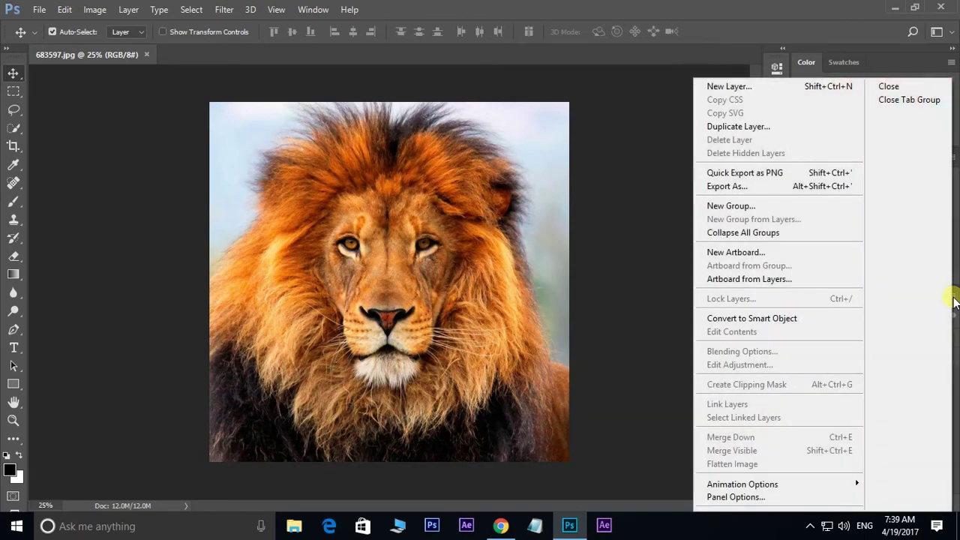
left_click(761, 494)
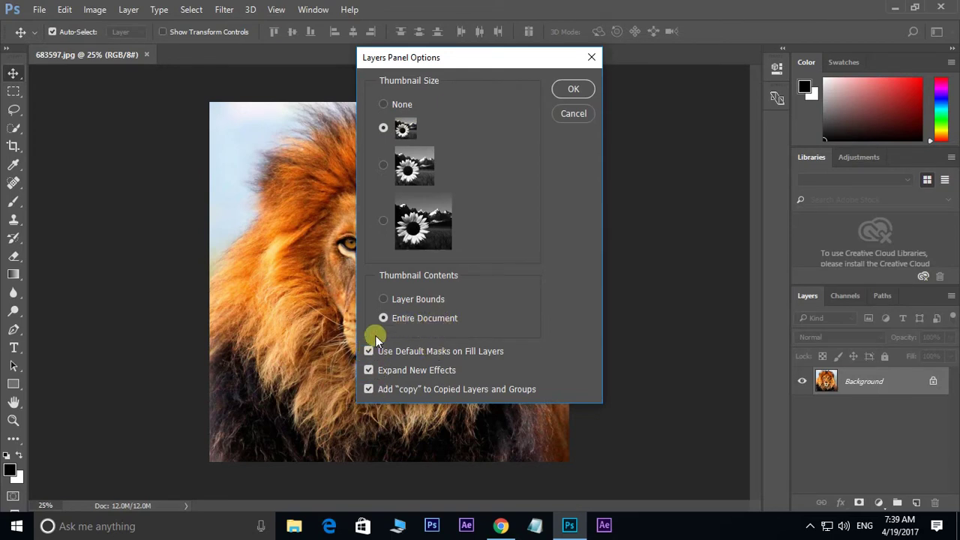
left_click(575, 89)
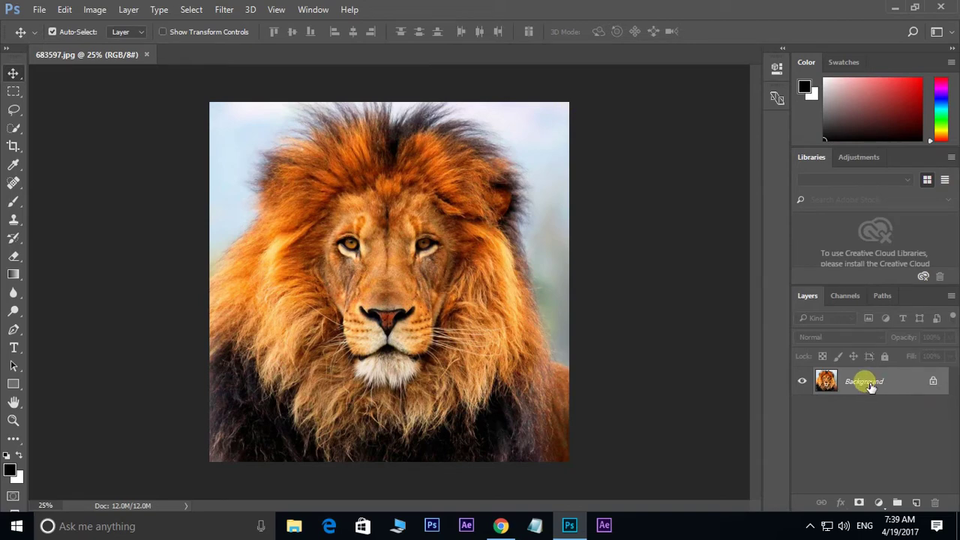
Convert the Background into Layer 0, then turn it back into the Background layer
double_click(877, 382)
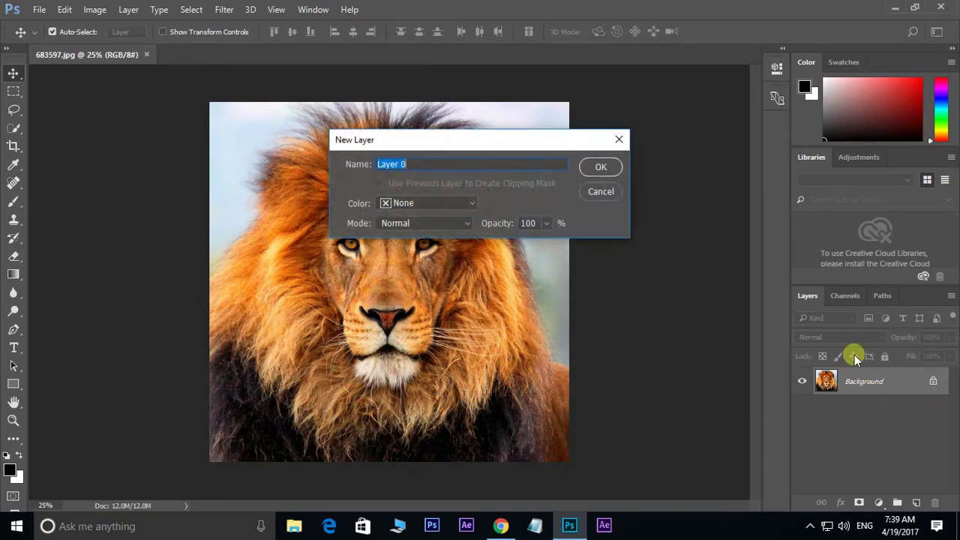
left_click(589, 168)
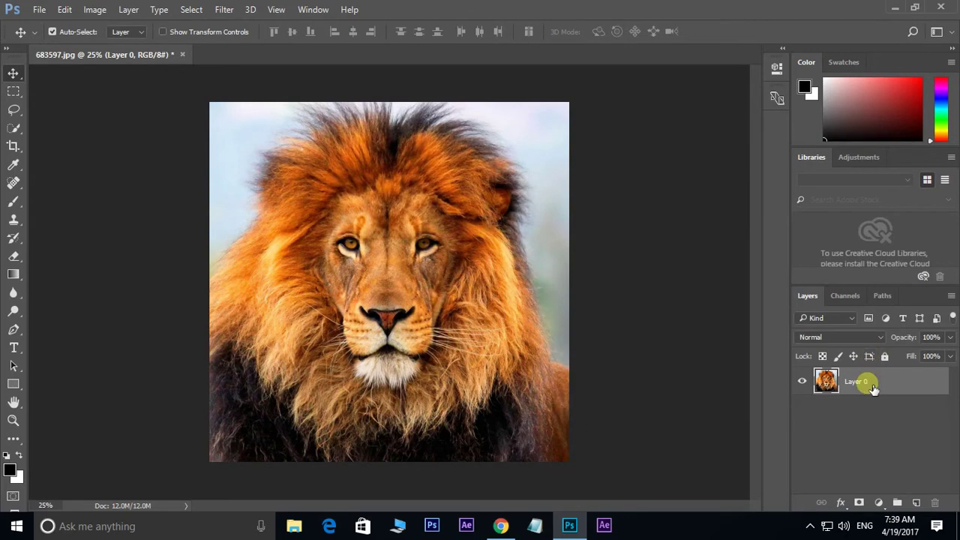
left_click(132, 11)
mouse_move(268, 21)
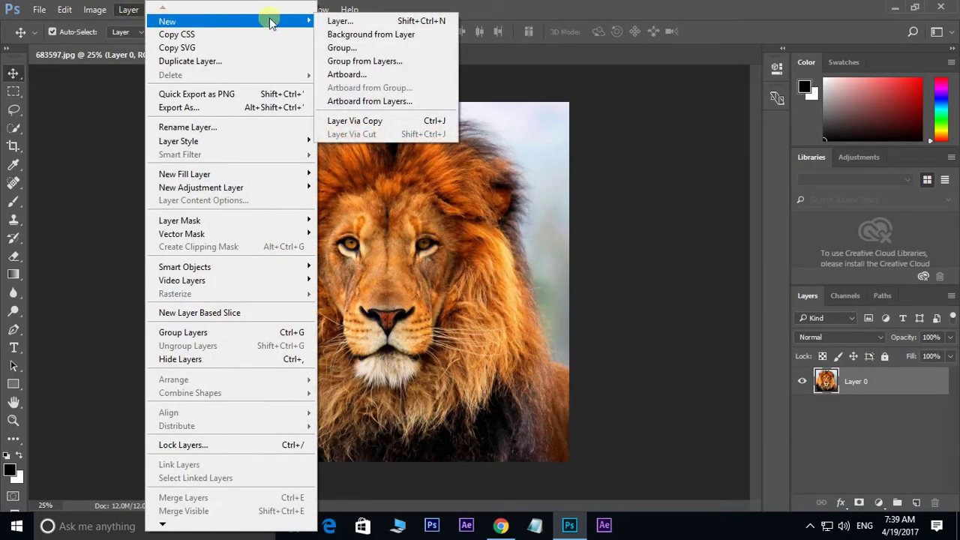
left_click(344, 34)
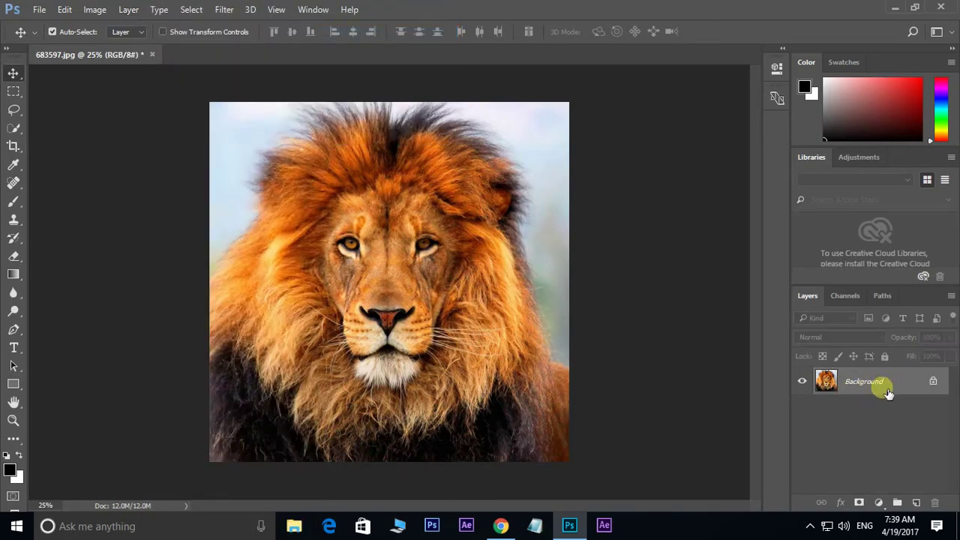
left_click_drag(889, 396, 493, 288)
Create a new empty layer named 'brush' with Shift+Ctrl+N
key("ctrl+shift+n")
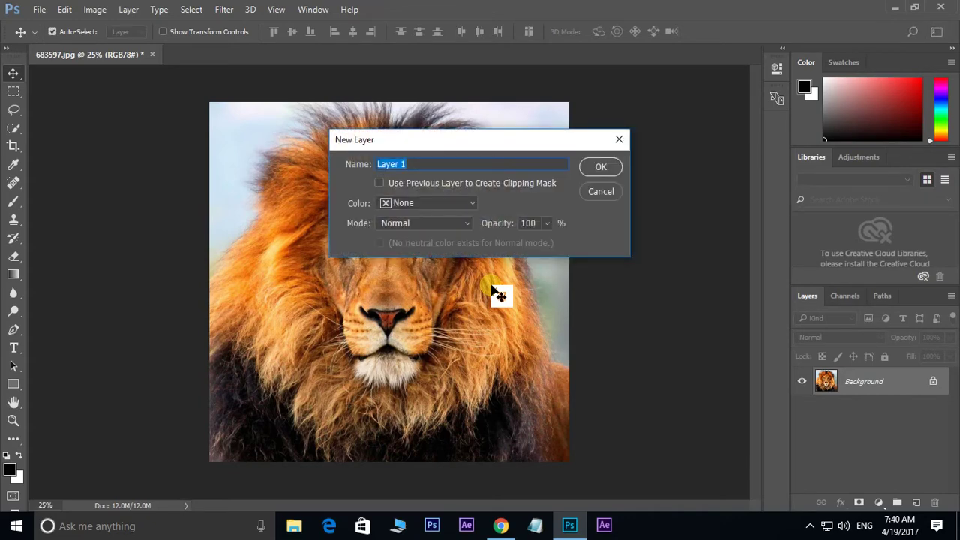
type("brush")
double_click(396, 167)
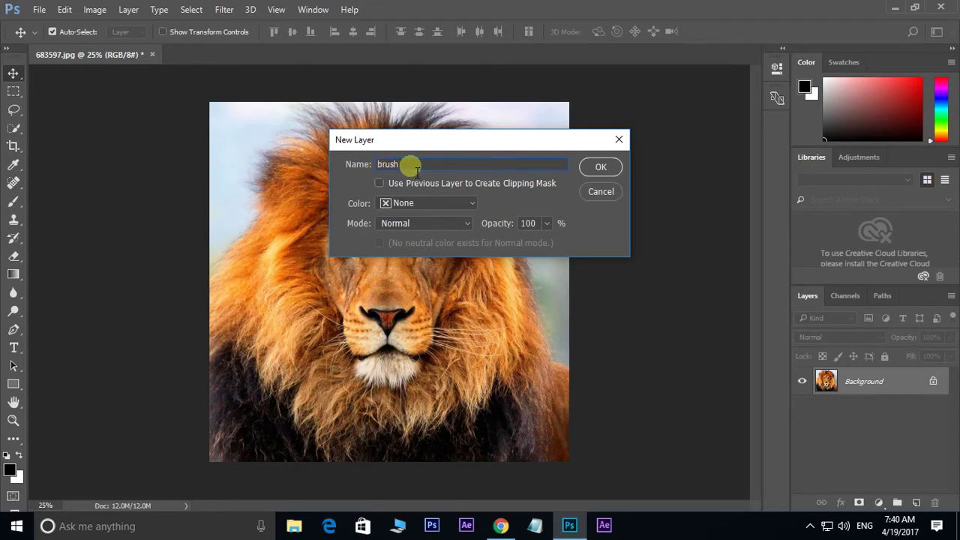
left_click(600, 169)
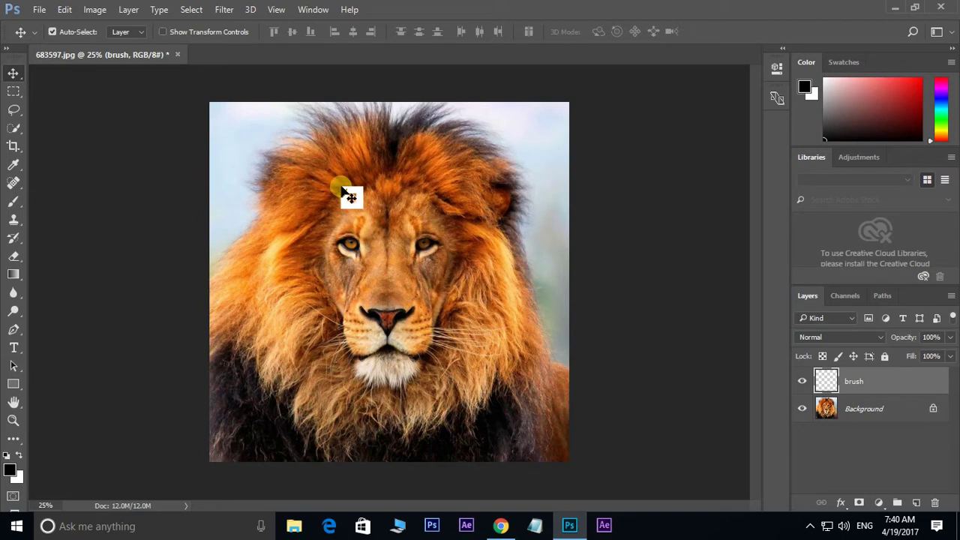
Choose the standard Brush Tool and set the foreground colour to pure red ff0000
key("b")
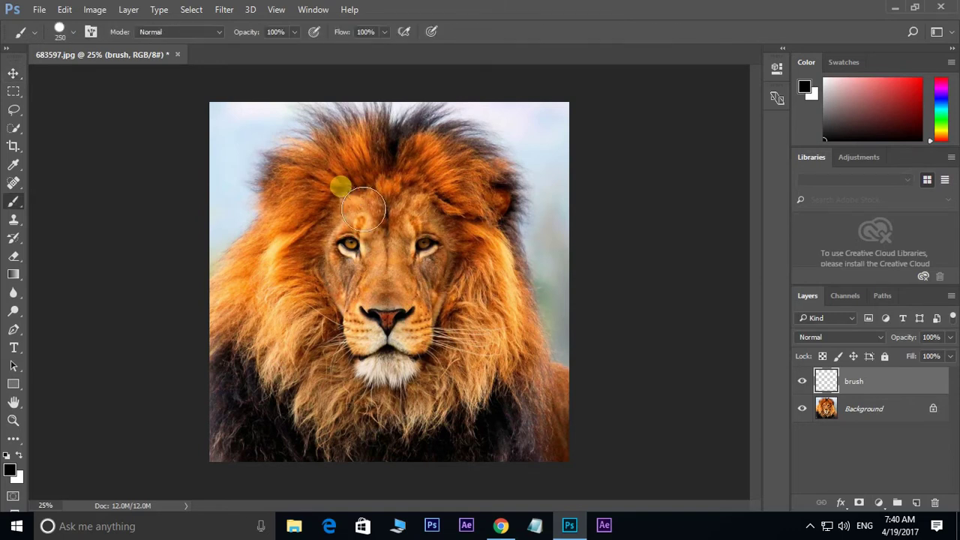
right_click(19, 203)
left_click(86, 202)
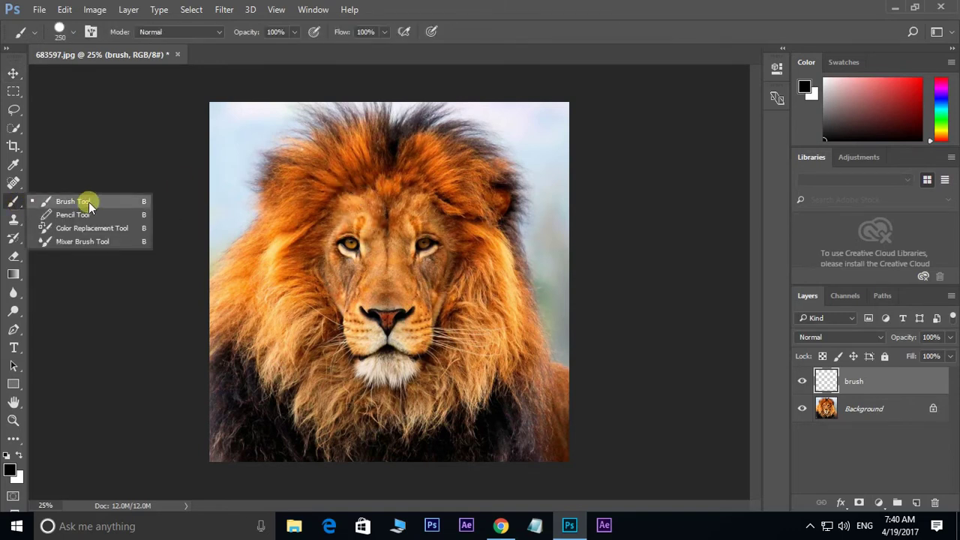
left_click(9, 471)
mouse_move(461, 172)
left_mouse_down()
mouse_move(500, 120)
mouse_move(472, 123)
mouse_move(487, 107)
left_mouse_up()
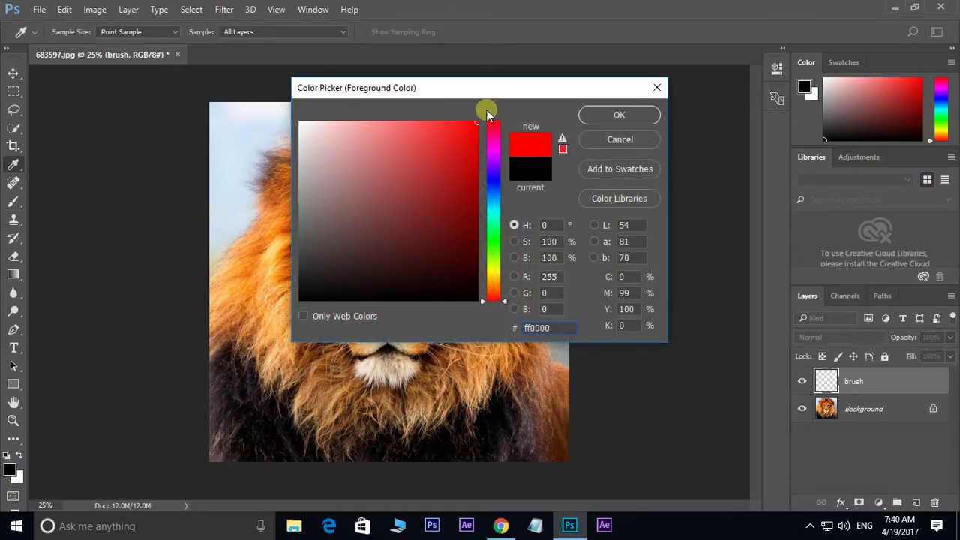
left_click(615, 114)
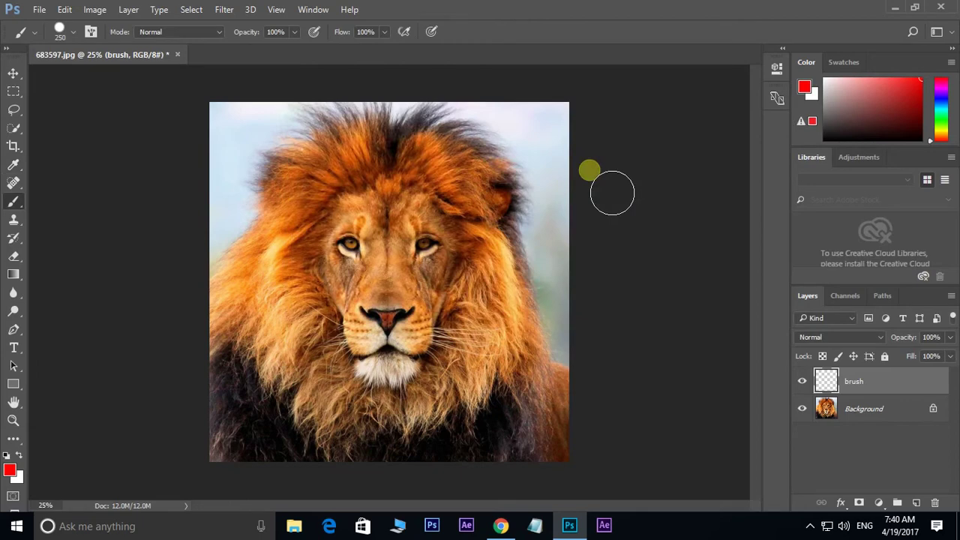
Zoom in and paint a size-80 red stroke from forehead to chin on the face's right side
key("ctrl+plus")
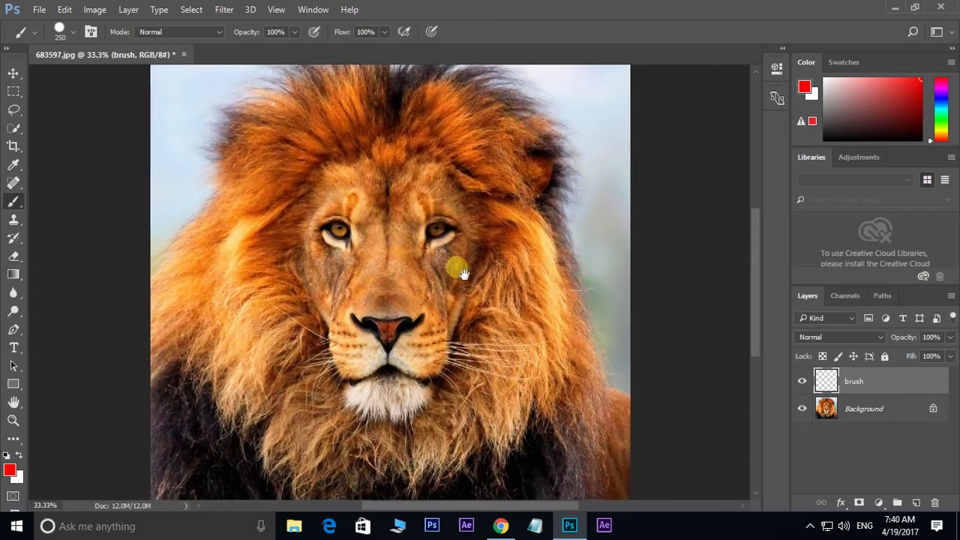
key("bracketleft")
key("bracketleft")
key("bracketleft")
key("bracketleft")
key("bracketleft")
key("bracketleft")
key("bracketleft")
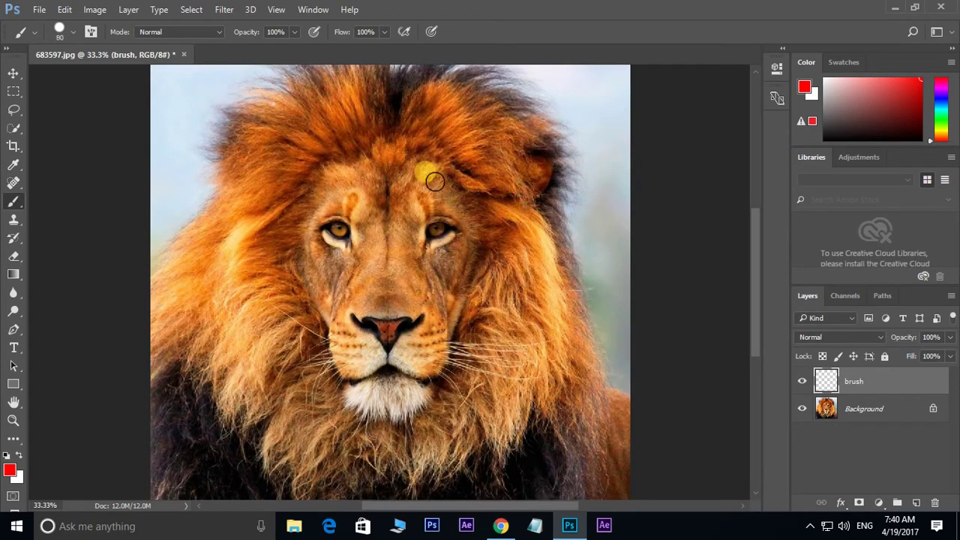
mouse_move(407, 167)
left_mouse_down()
mouse_move(398, 159)
mouse_move(435, 171)
mouse_move(487, 243)
mouse_move(445, 415)
mouse_move(417, 441)
mouse_move(398, 432)
left_mouse_up()
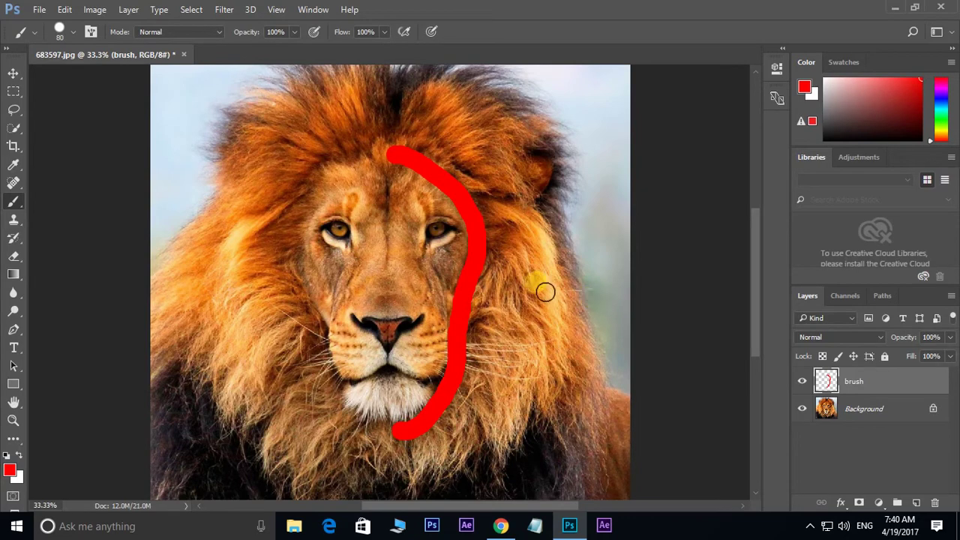
Load SandStorm.atn from the CC 2015.5 + folder into the Actions panel and select RIGHT
left_click(313, 10)
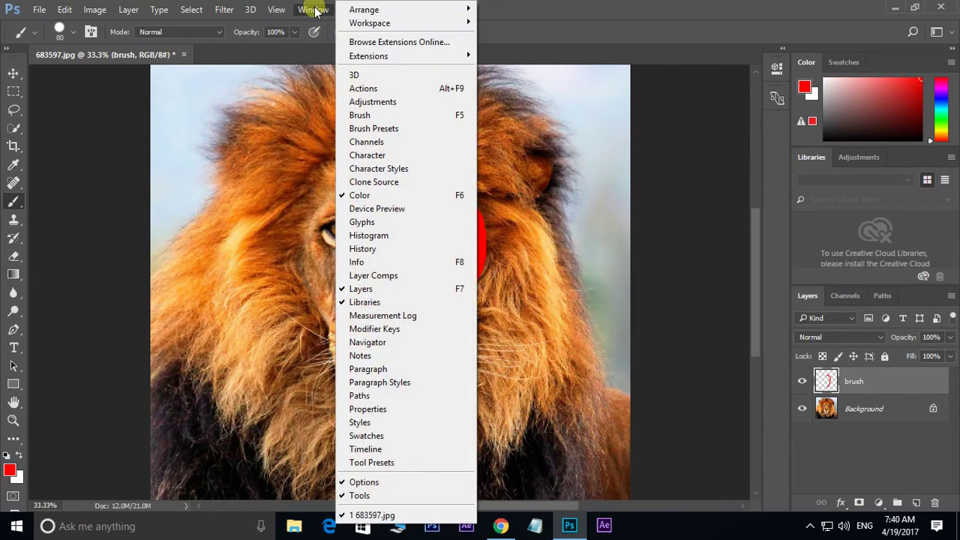
left_click(378, 89)
left_click(617, 57)
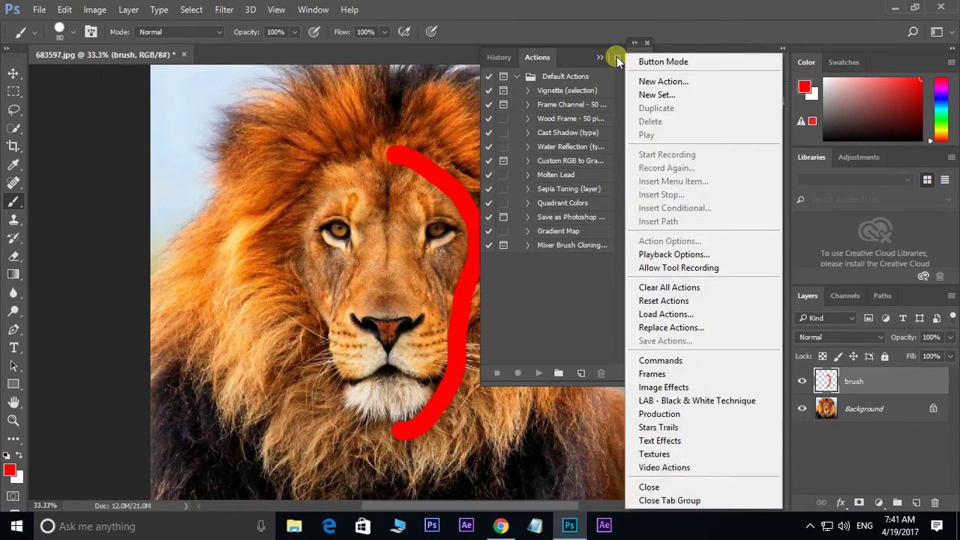
left_click(675, 314)
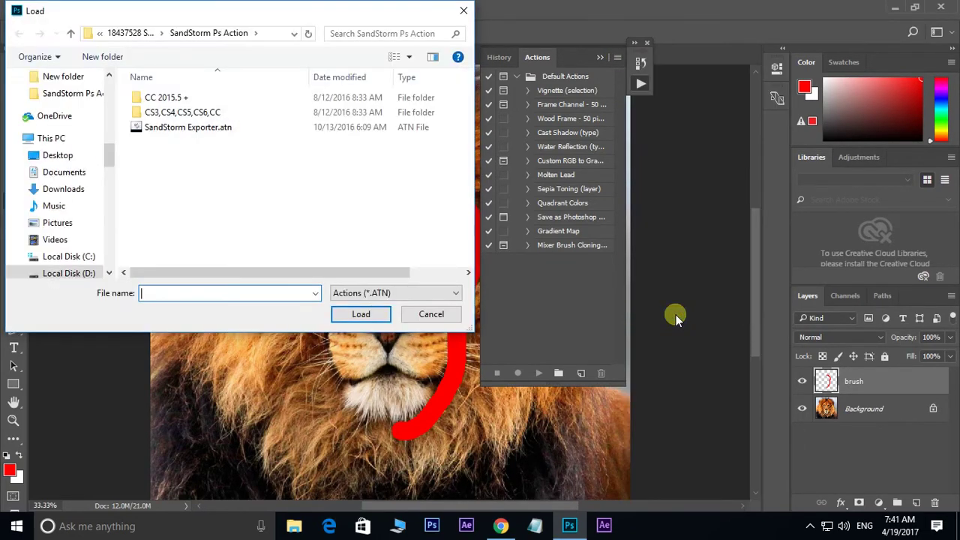
double_click(159, 101)
left_click(181, 109)
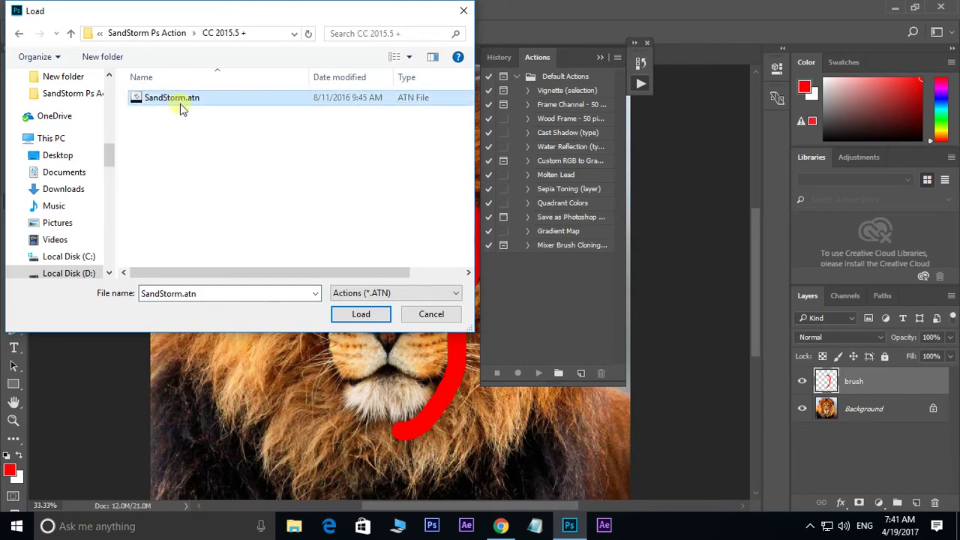
left_click(362, 315)
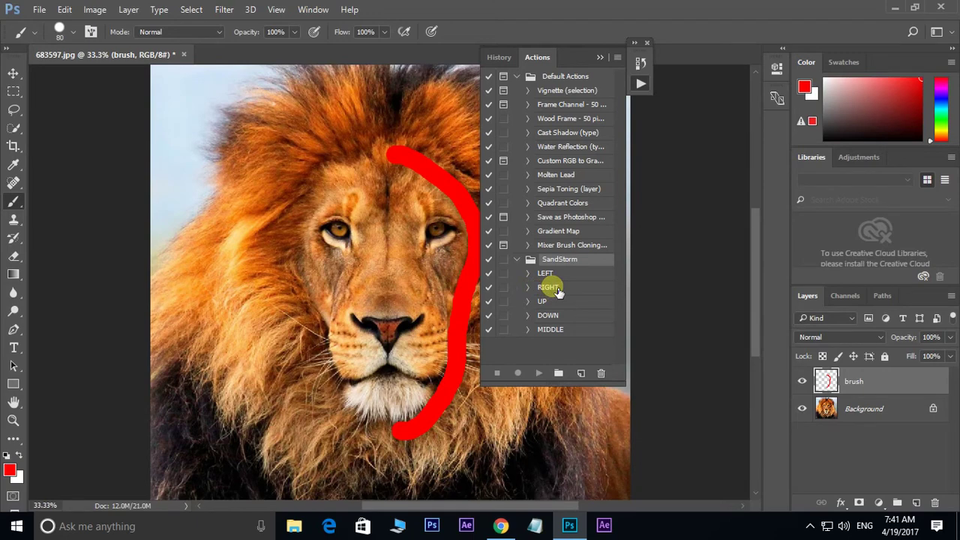
left_click(554, 289)
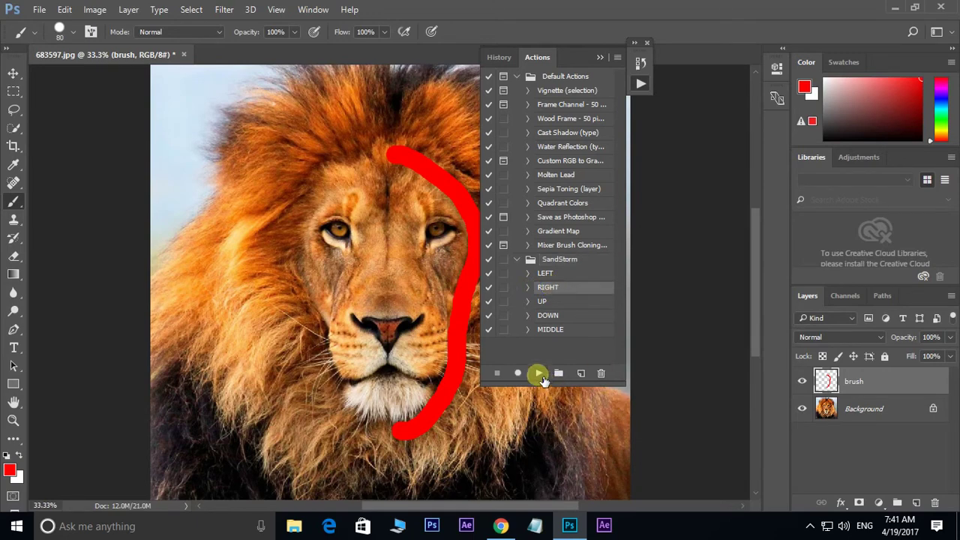
Play the RIGHT action to build the SandStorm group and scatter the lion's right side
left_click(539, 373)
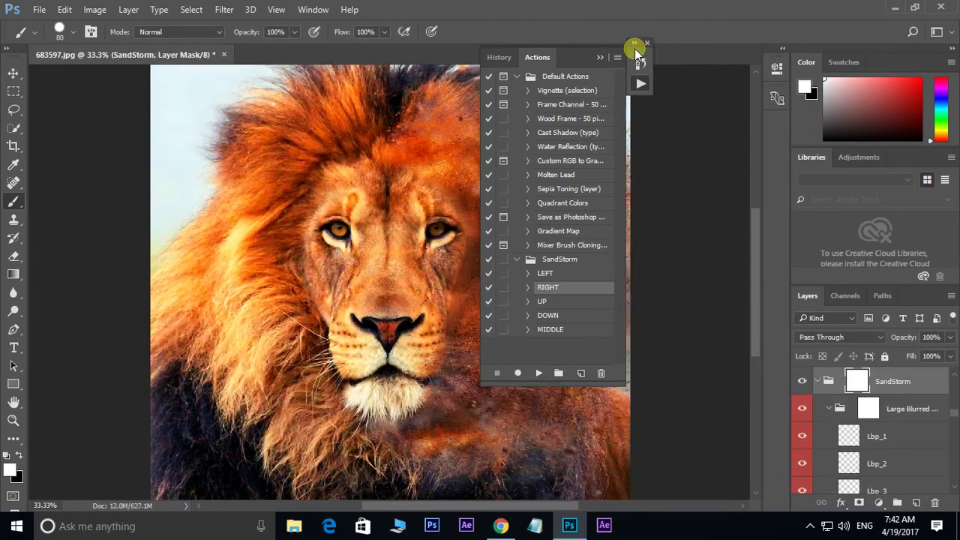
Close the Actions panel, zoom to 50% and pan around the lion to inspect the sand effect
left_click(635, 43)
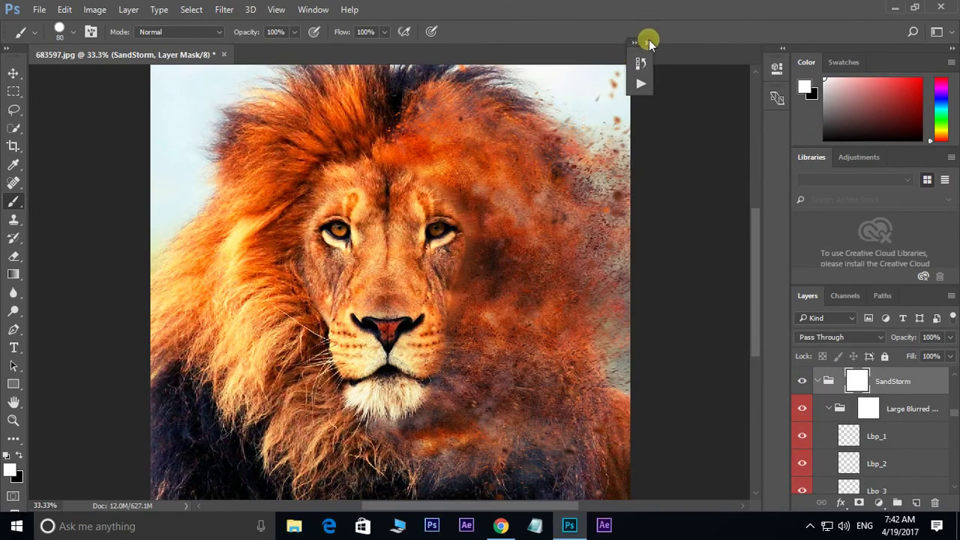
left_click(649, 42)
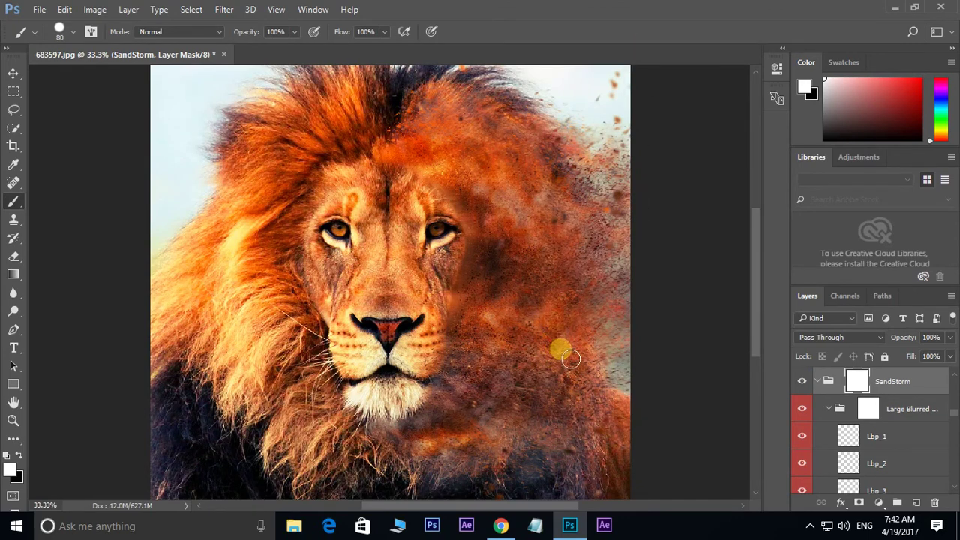
key("ctrl+plus")
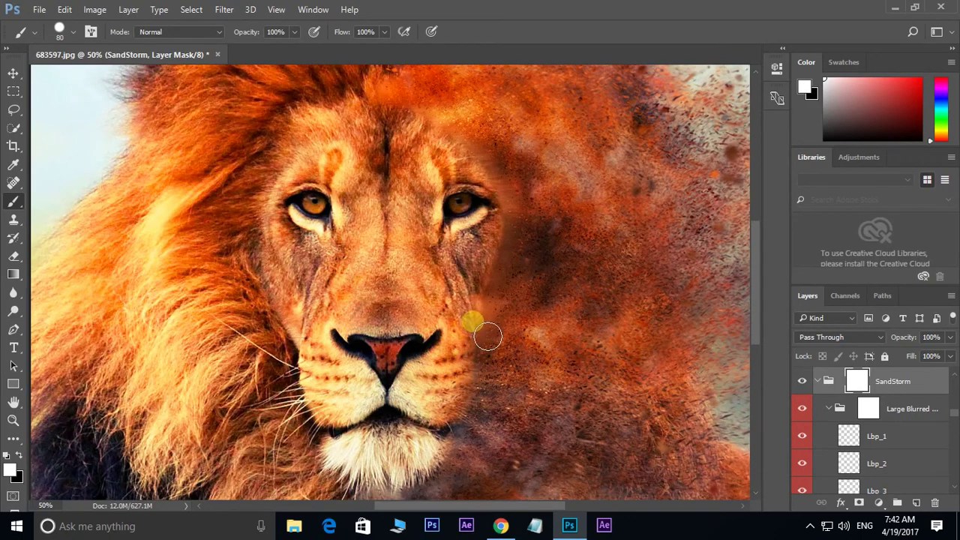
left_click_drag(474, 222, 454, 258)
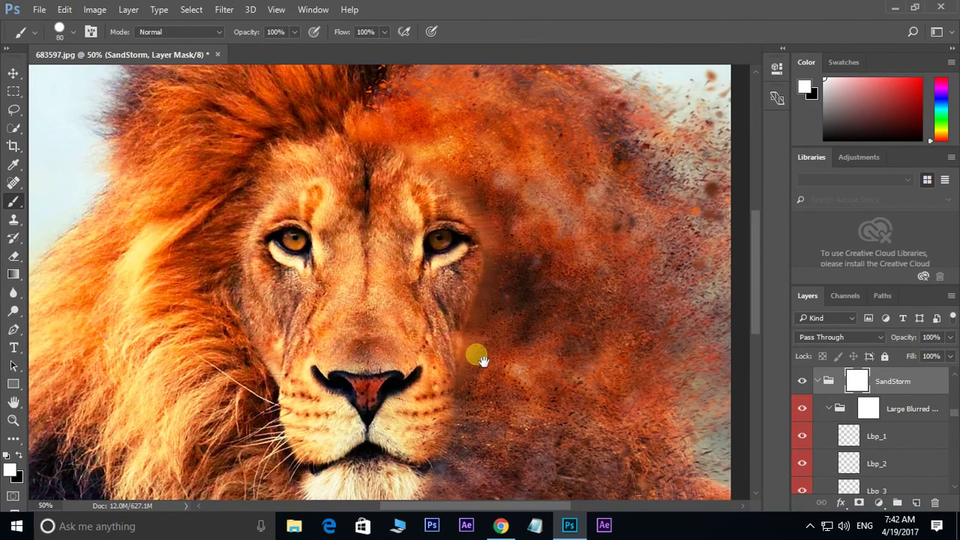
left_click_drag(482, 360, 495, 304)
left_click_drag(499, 213, 501, 239)
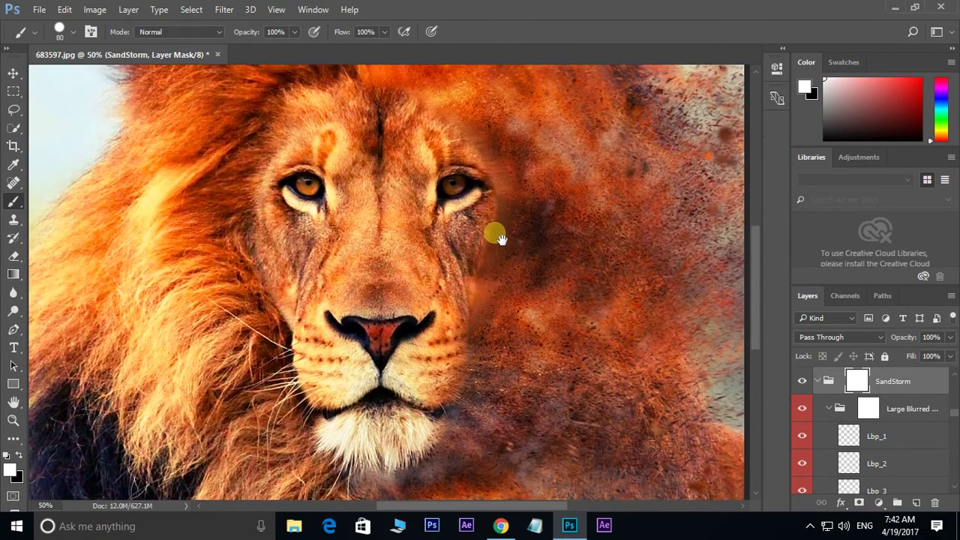